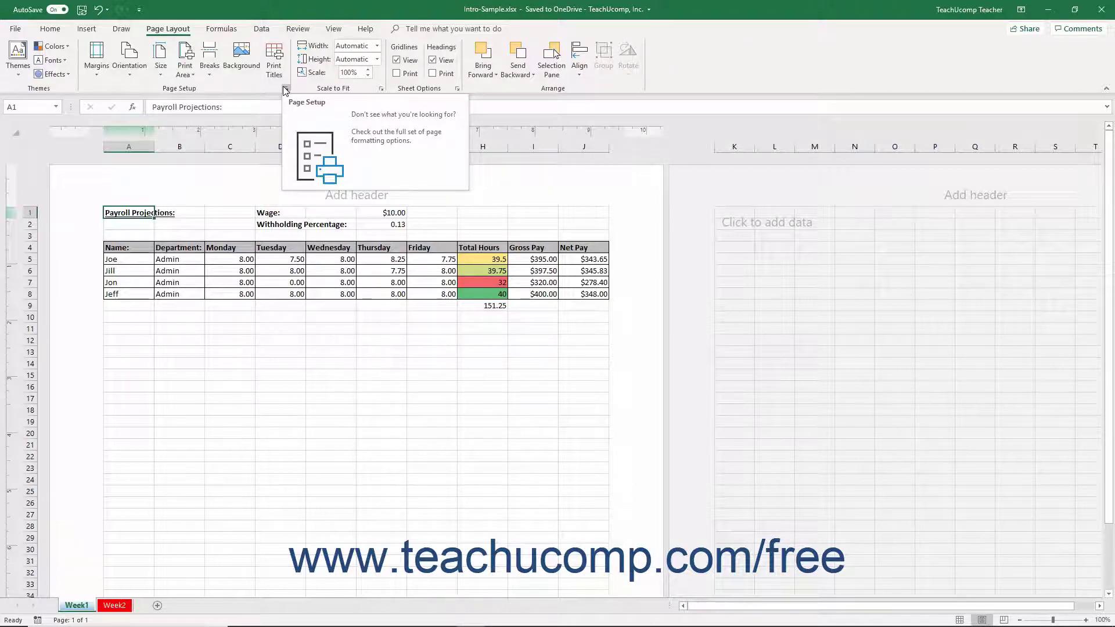
- Show Page Setup's Header/Footer tab with header (none) and footer kept as 'Page 1 of ?'
click(285, 90)
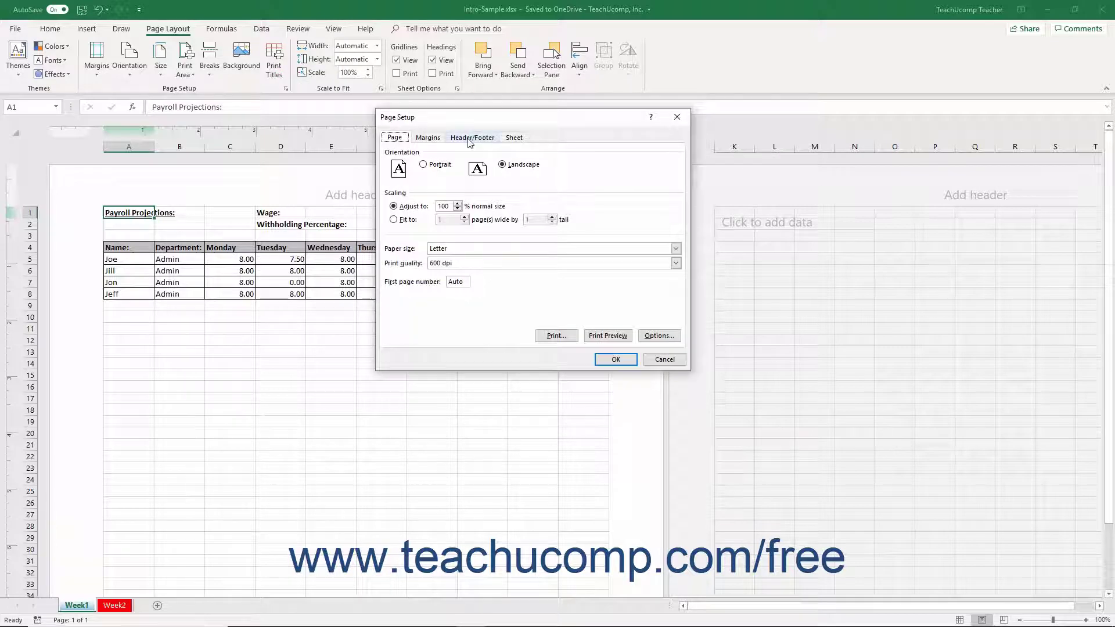
click(472, 138)
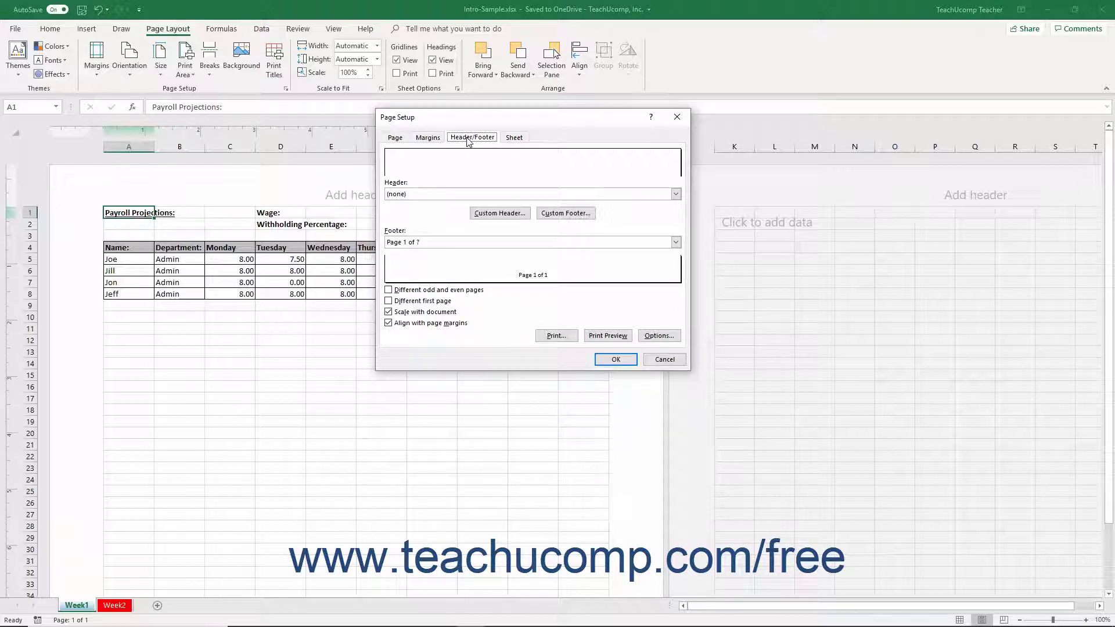
click(676, 194)
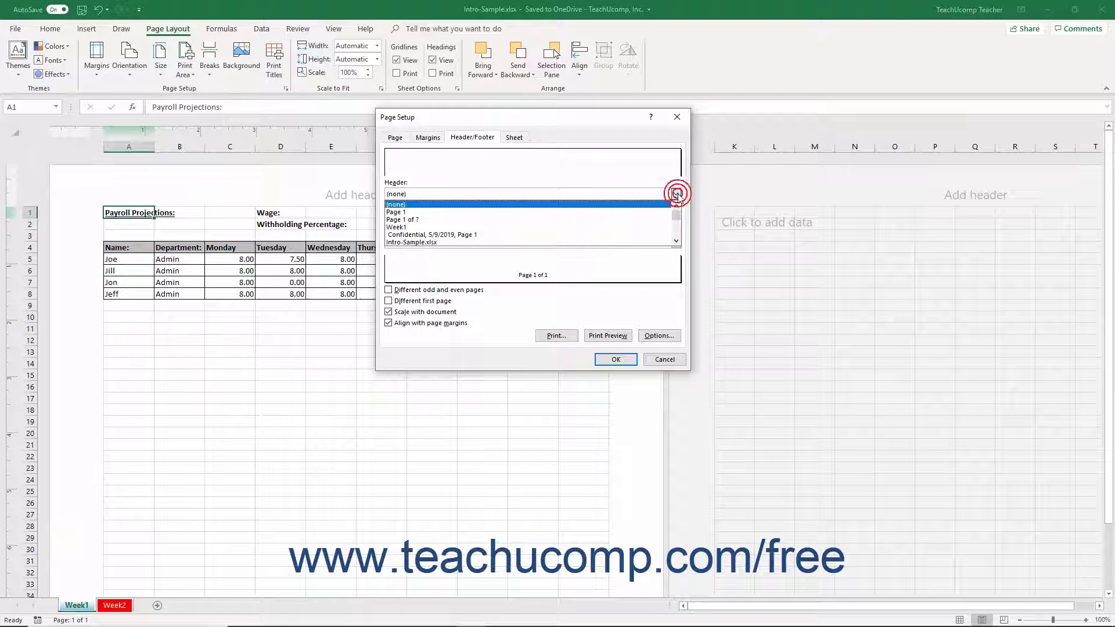
click(675, 194)
click(676, 243)
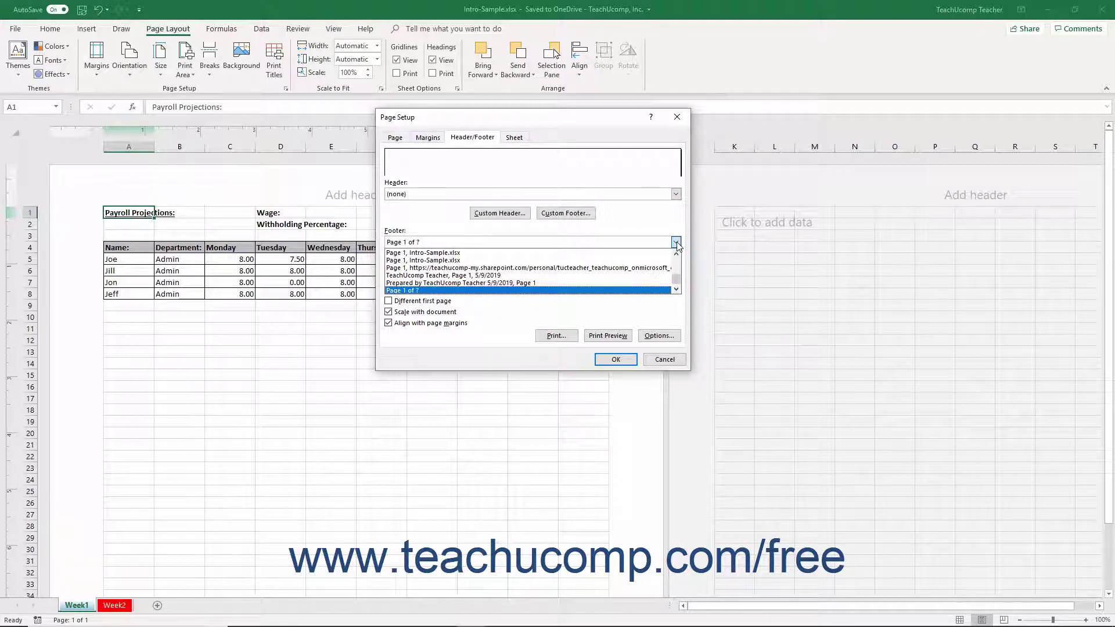
click(453, 291)
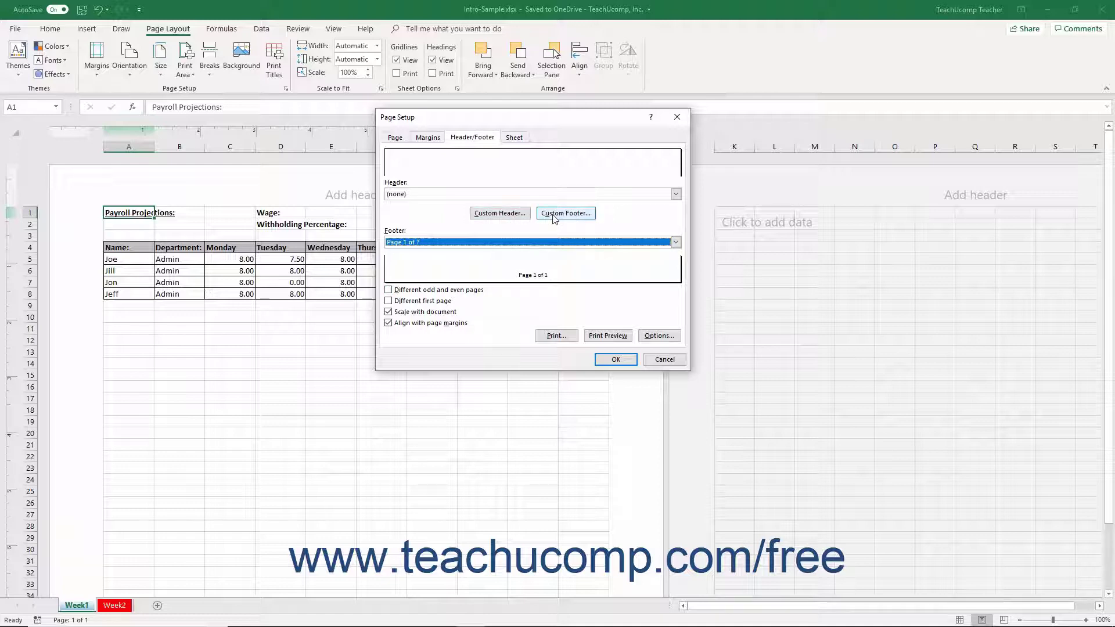
- Enter 'Printed: &[Date] &[Time]' in the custom header's right section, then select 'Printed:'
click(504, 215)
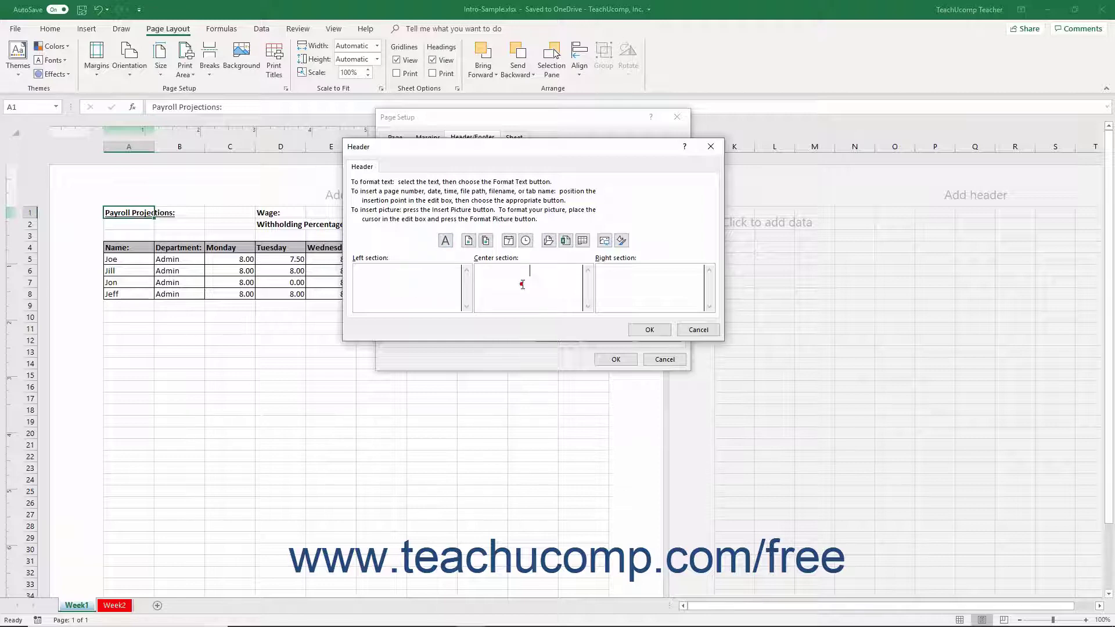
click(626, 283)
text(Printed:)
click(510, 242)
click(525, 241)
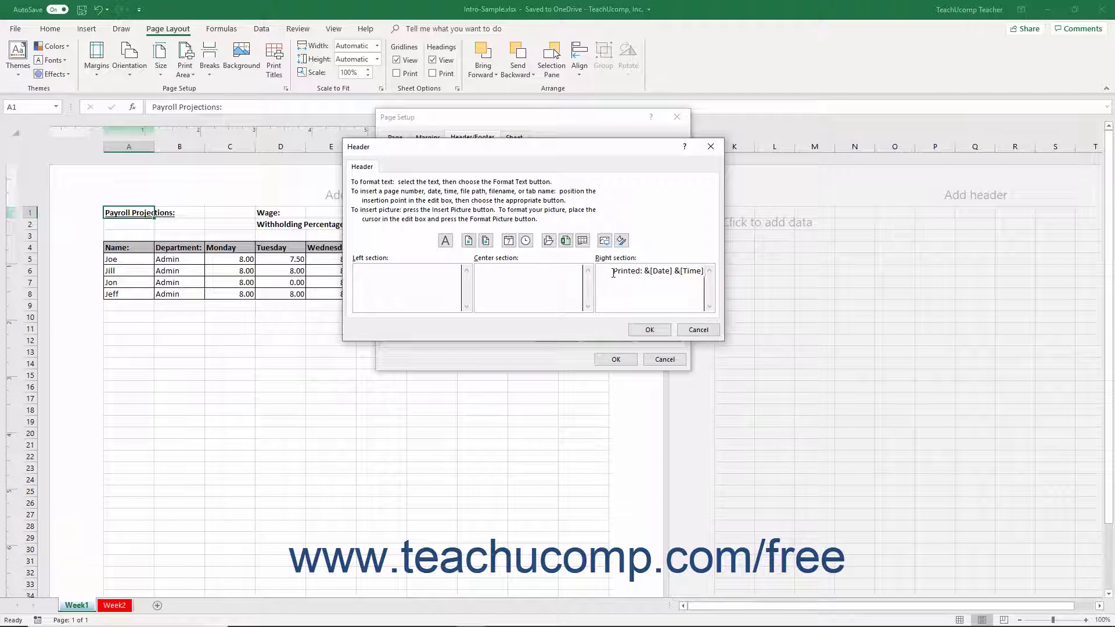
drag(613, 273, 646, 275)
- Apply Bold font style to the selected 'Printed:' text in the right header section
click(446, 241)
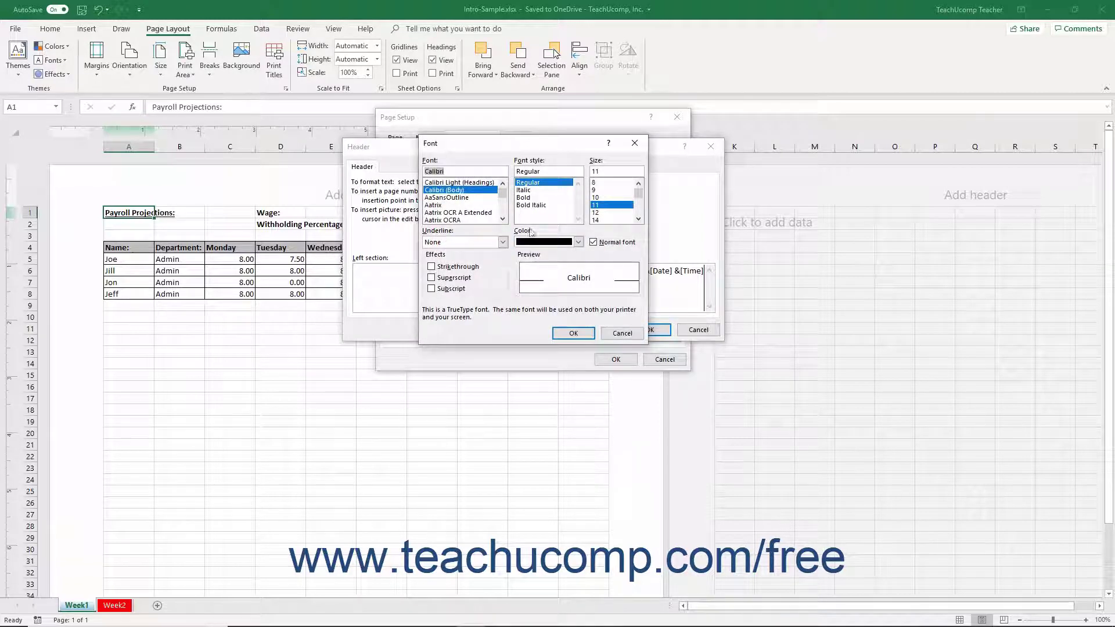
click(526, 198)
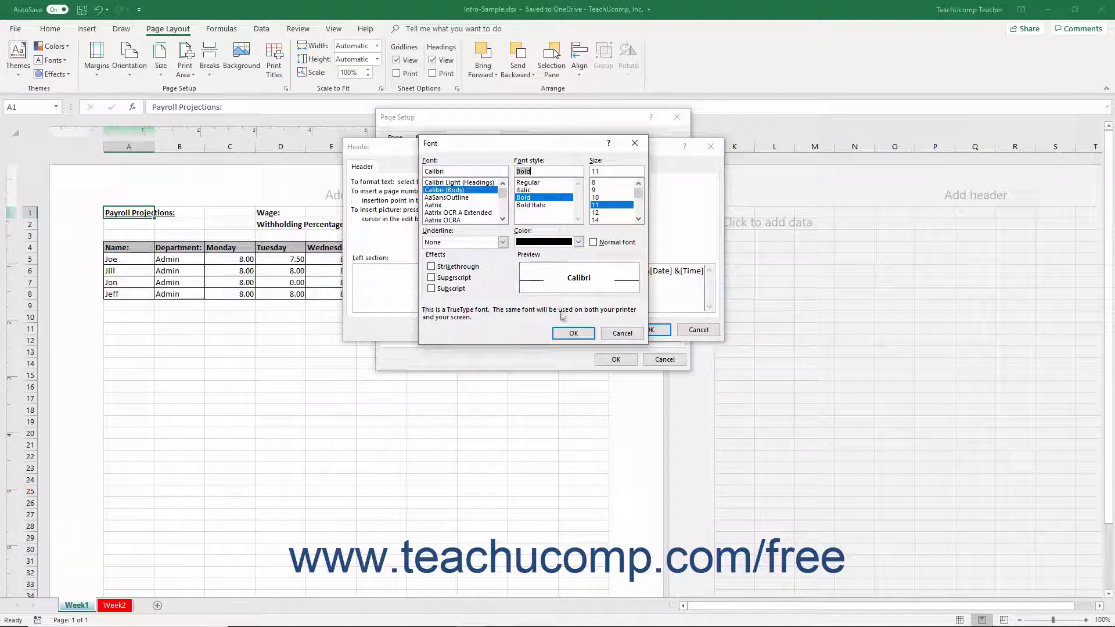
click(566, 333)
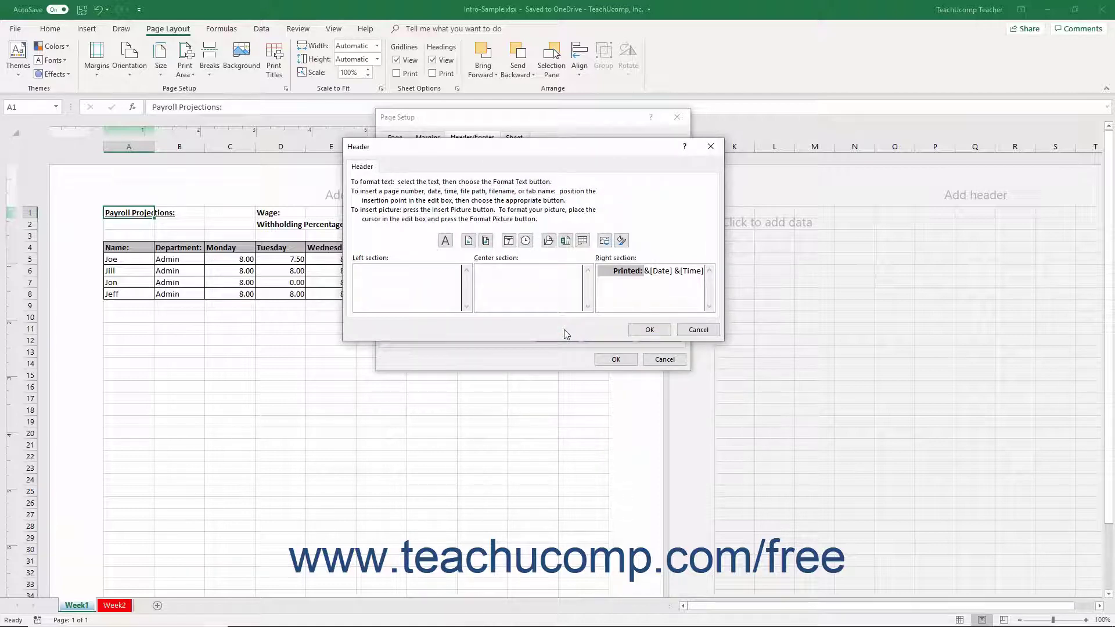
- Insert the picture logo.jpg from a file into the header's left section
click(367, 278)
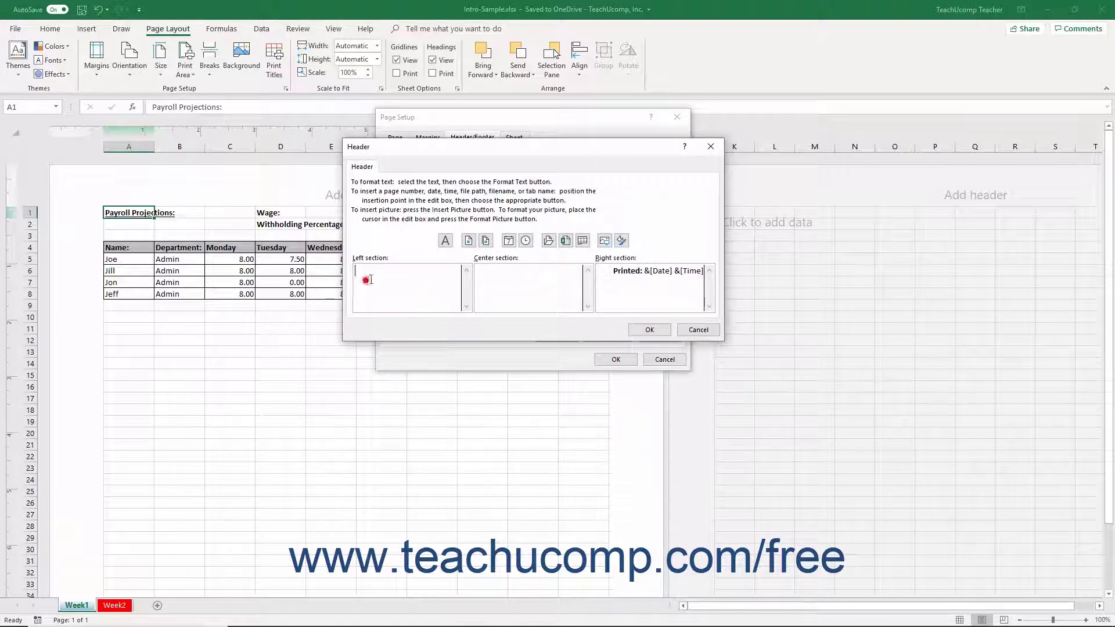
click(605, 241)
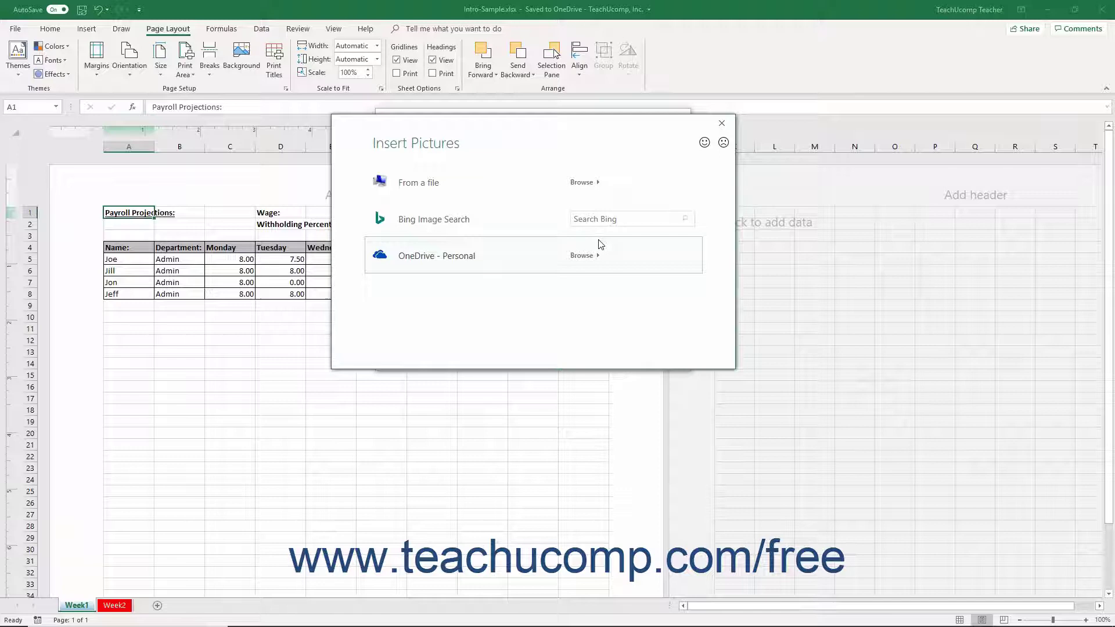
click(587, 190)
click(851, 301)
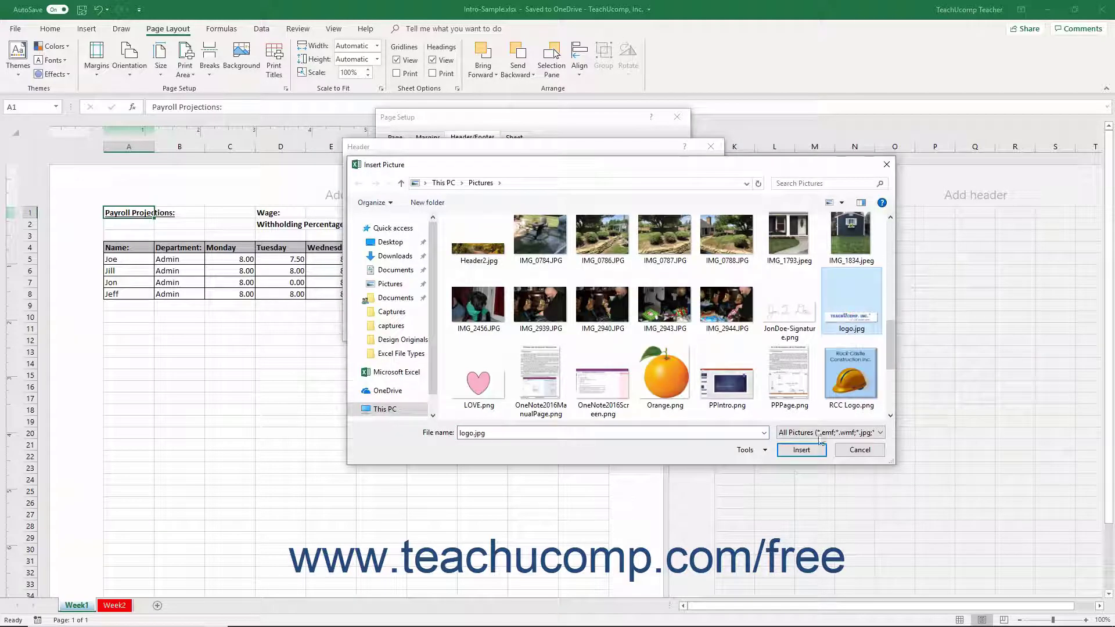
click(817, 454)
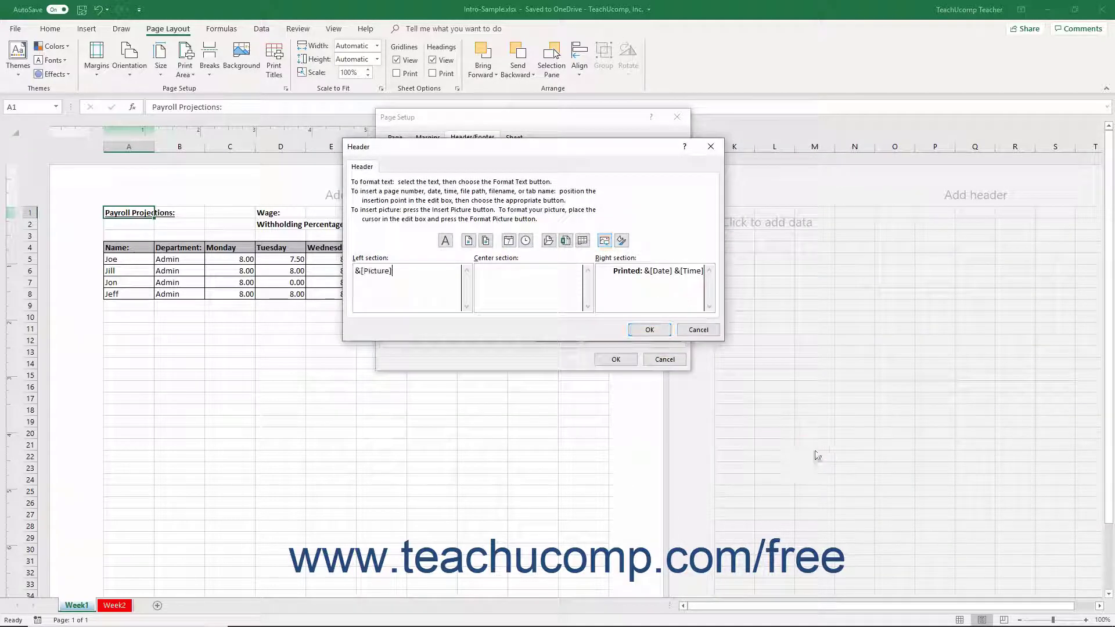
click(621, 240)
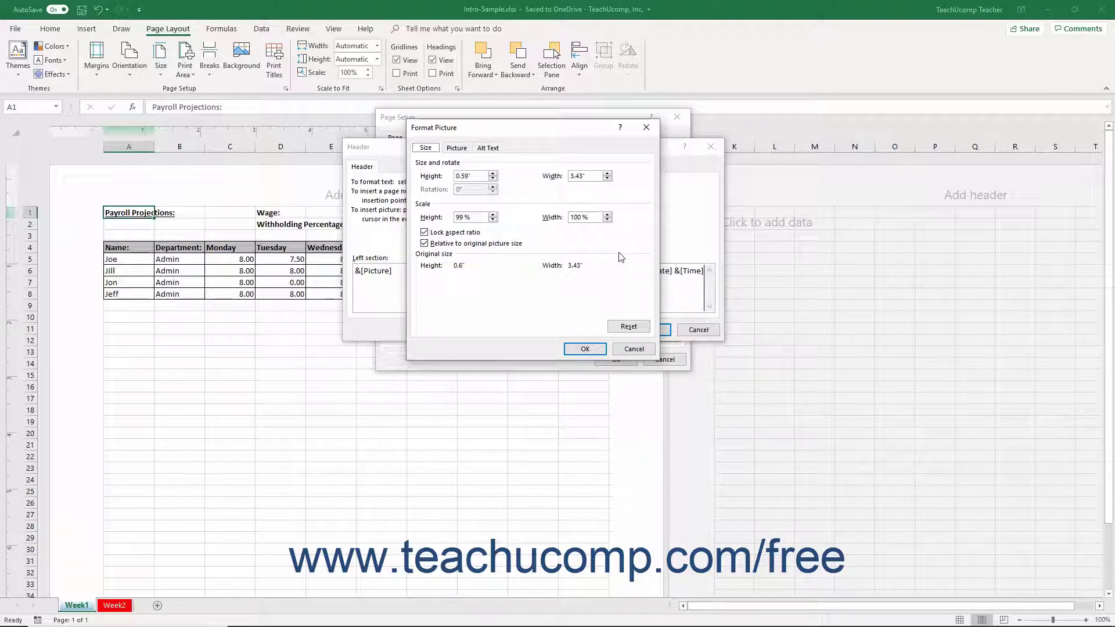
click(595, 349)
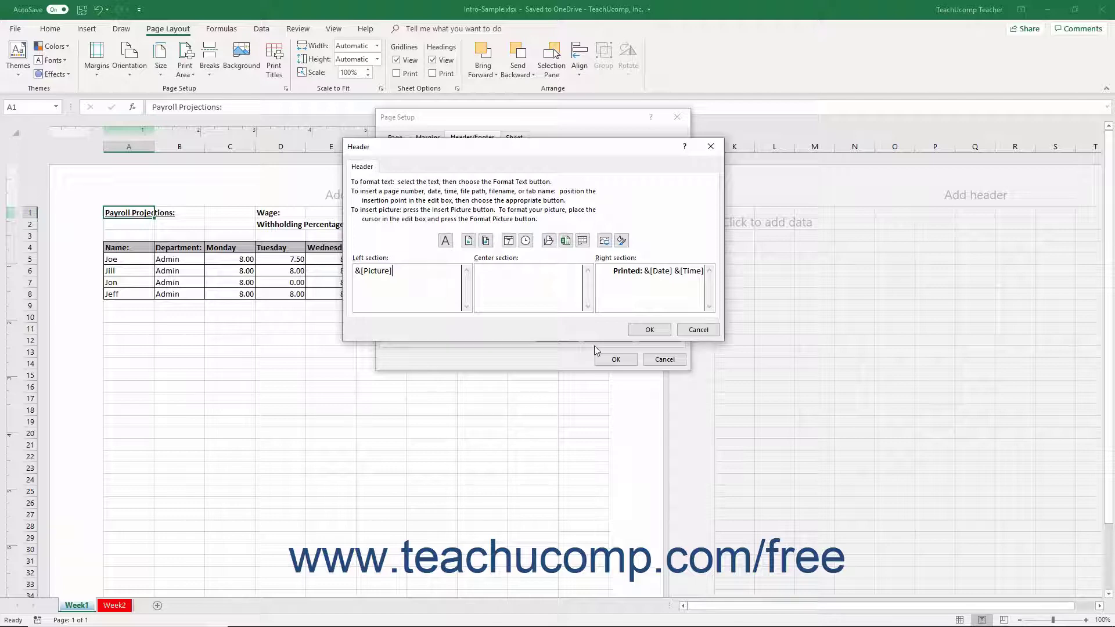
- Accept the custom header and enable Different odd and even pages and Different first page
click(649, 330)
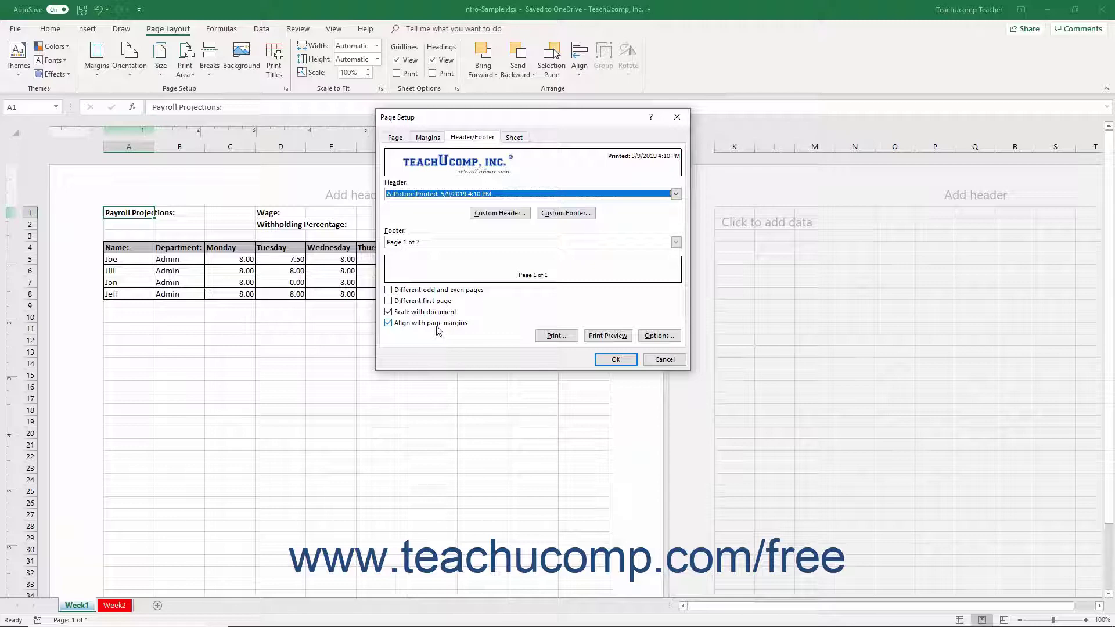
click(389, 290)
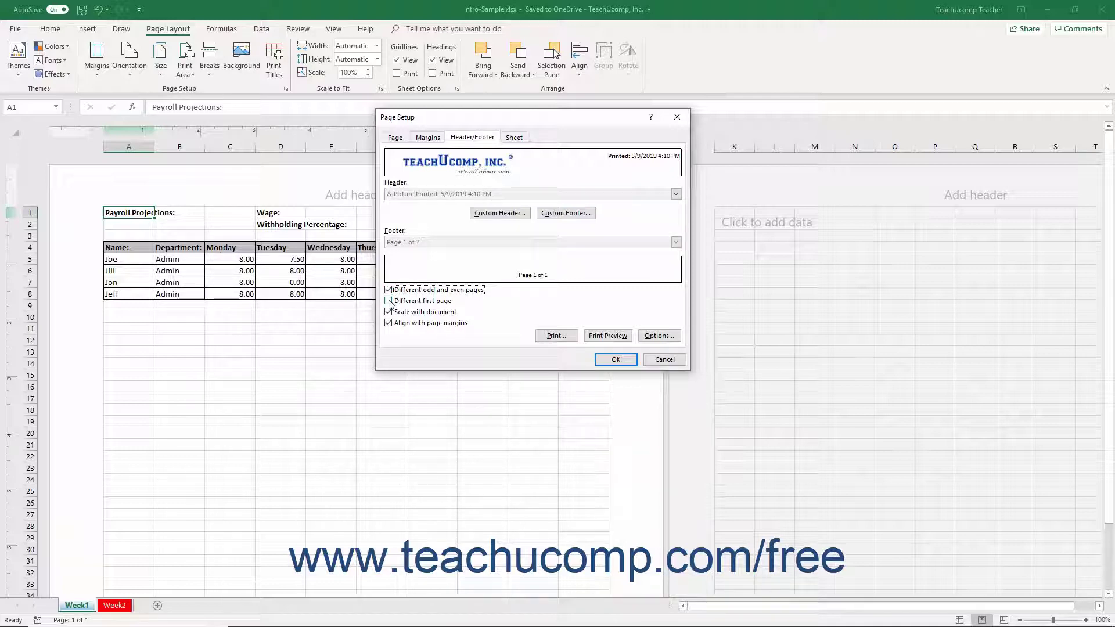
click(389, 301)
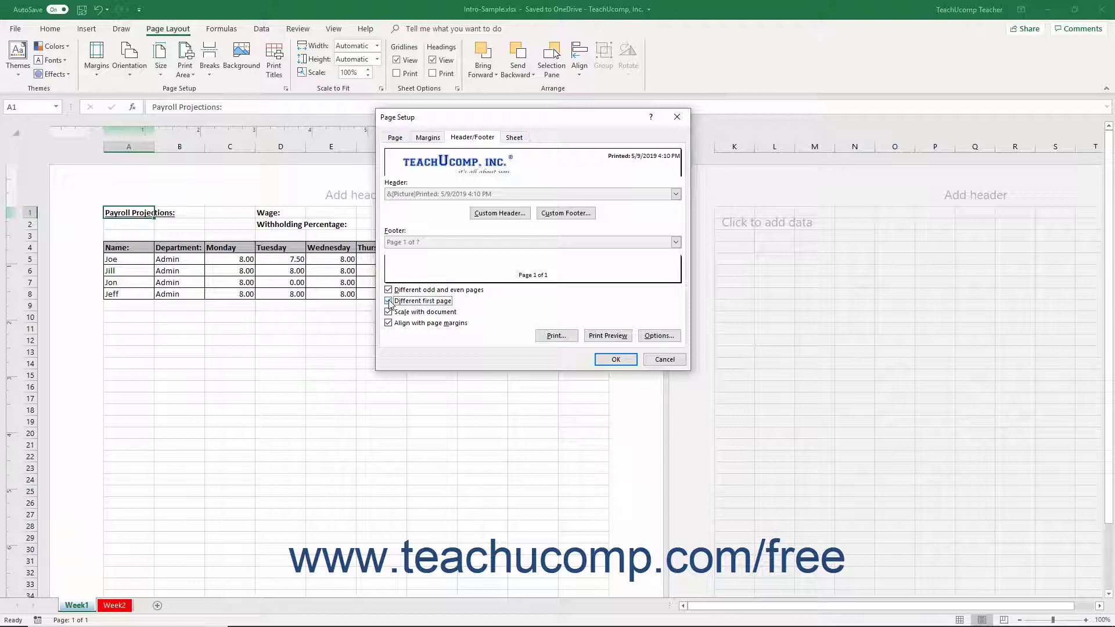
- Review the First, Odd and Even Page Header tabs in Custom Header, ending on the empty even-page header
click(519, 216)
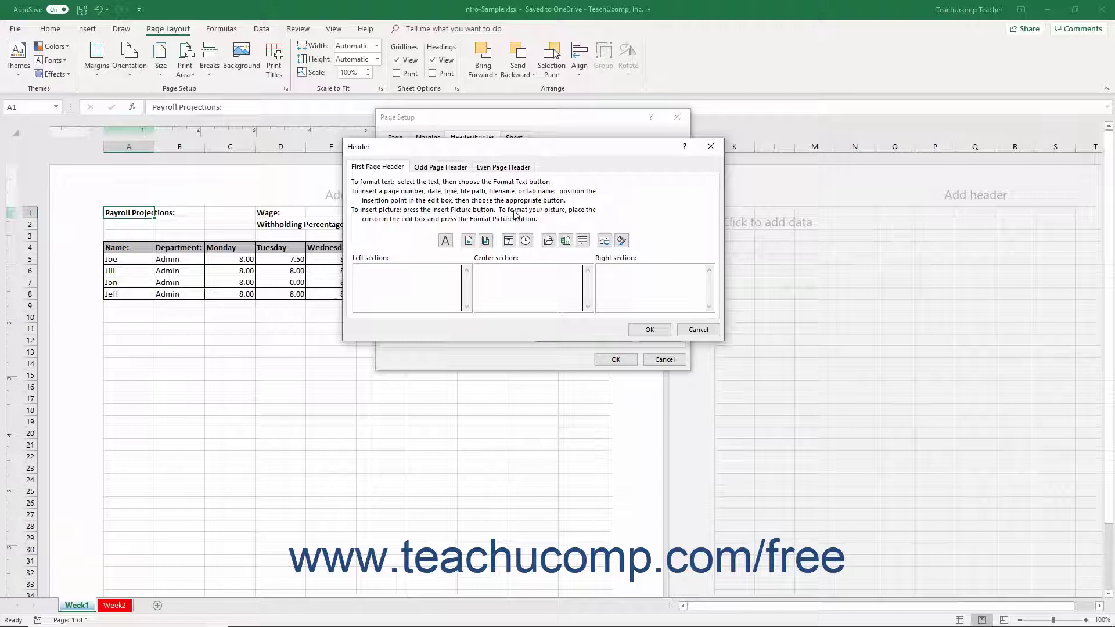
click(400, 170)
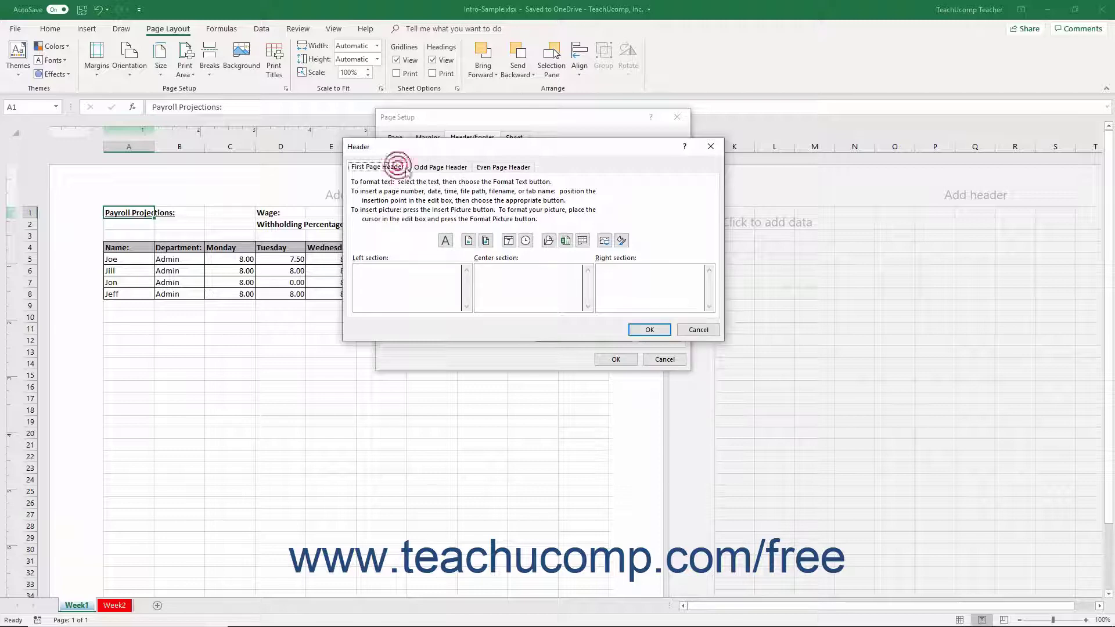
click(442, 168)
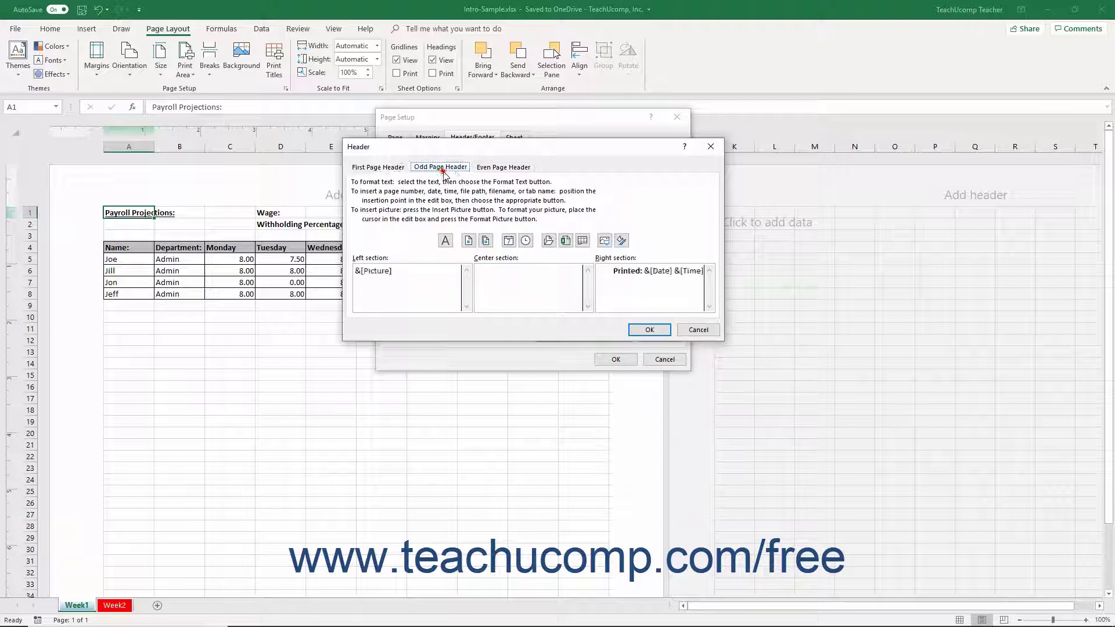
click(488, 169)
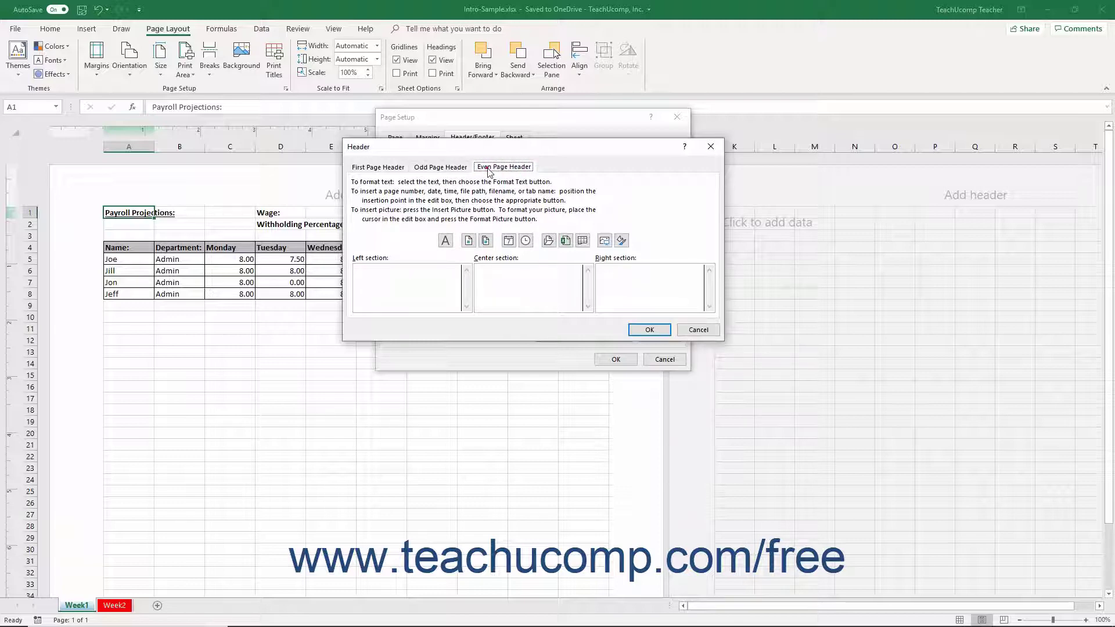
- Close the header editor and uncheck Different odd and even pages and Different first page
click(633, 330)
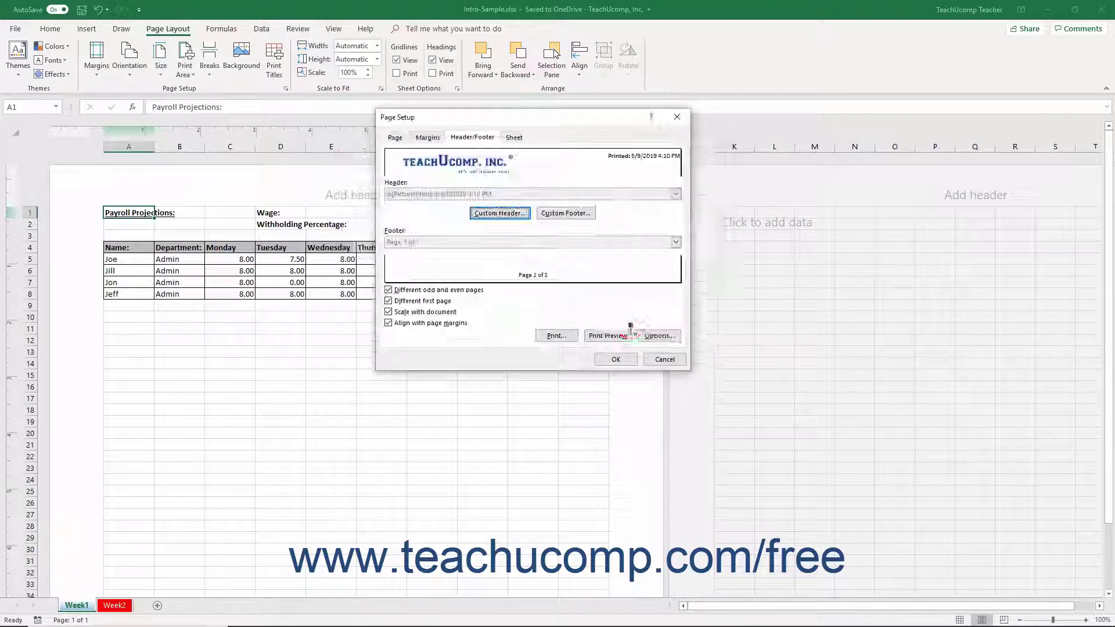
click(389, 290)
click(388, 301)
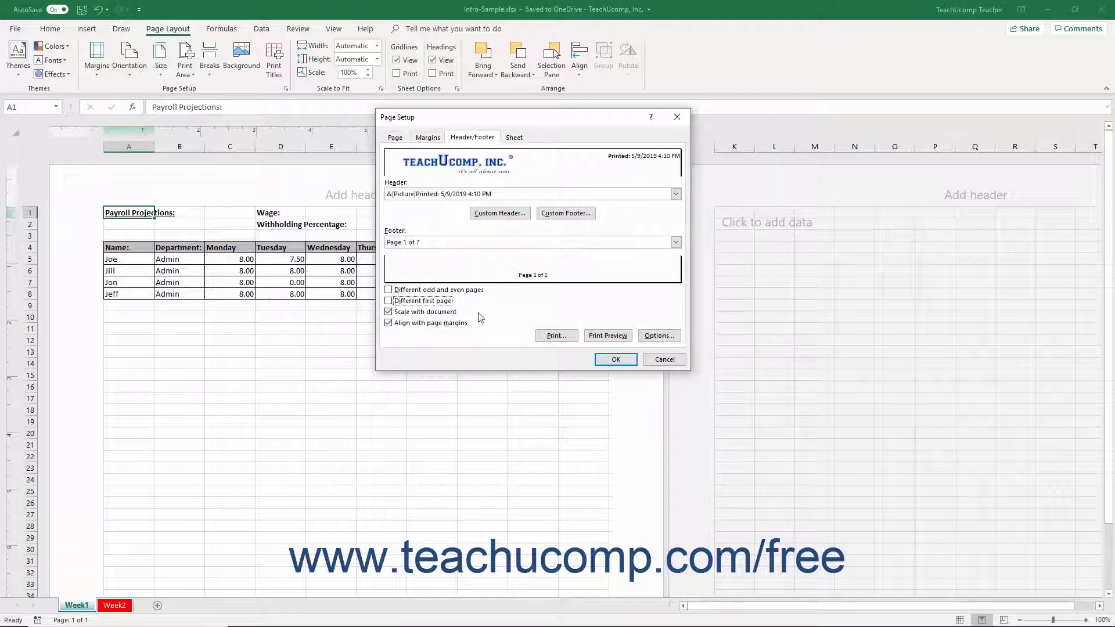